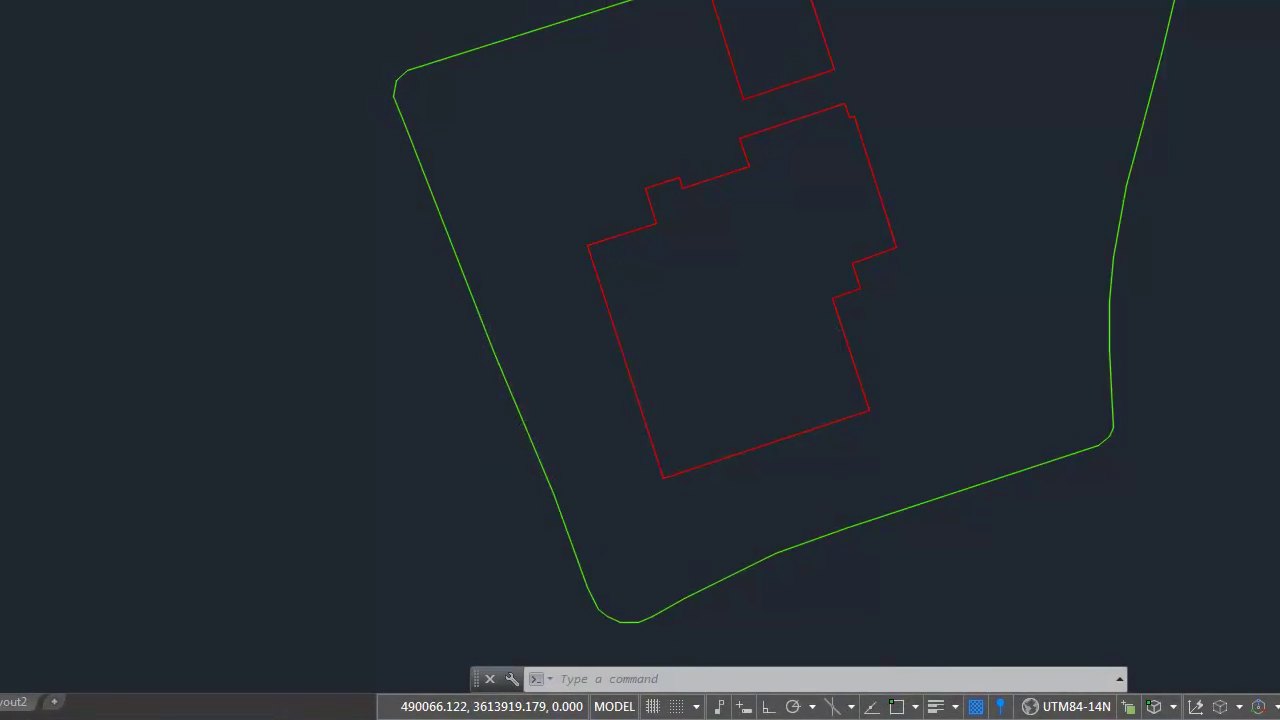
- Start georeferencing by selecting a coordinate system, then go back to pick drawing entities for preview
{"action": "left_click", "coordinate": [146, 128]}
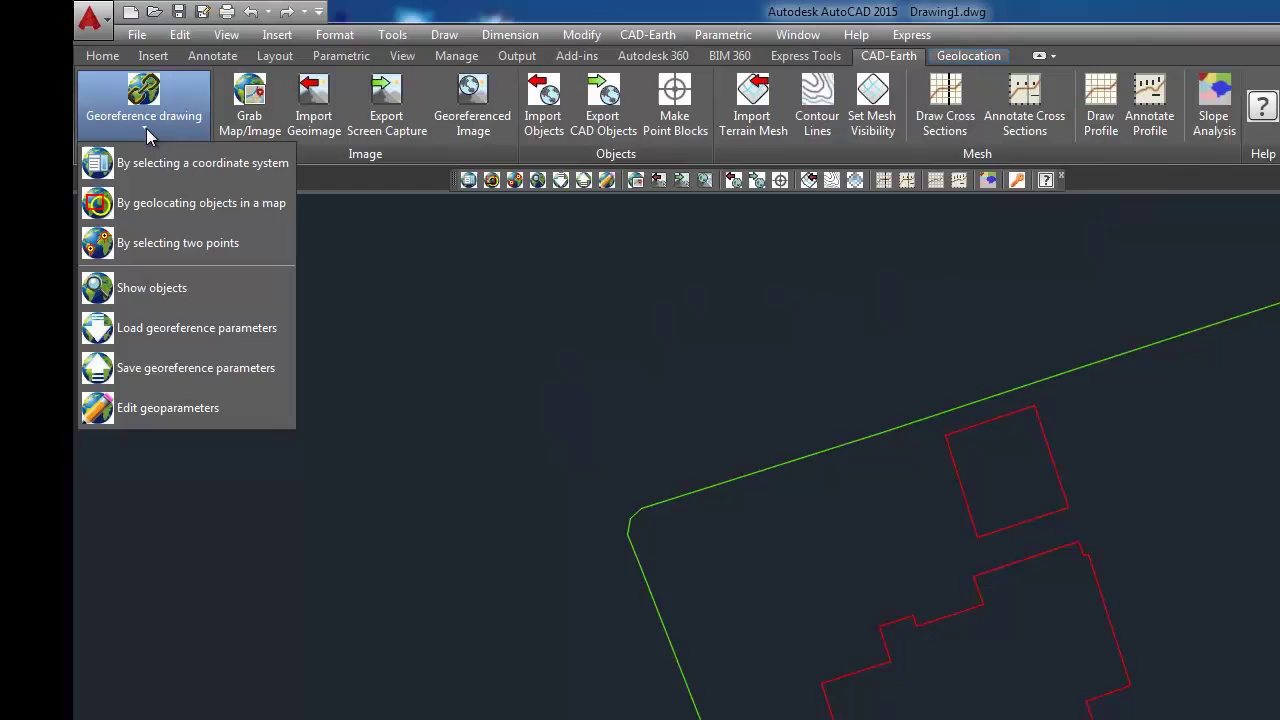
{"action": "left_click", "coordinate": [154, 164]}
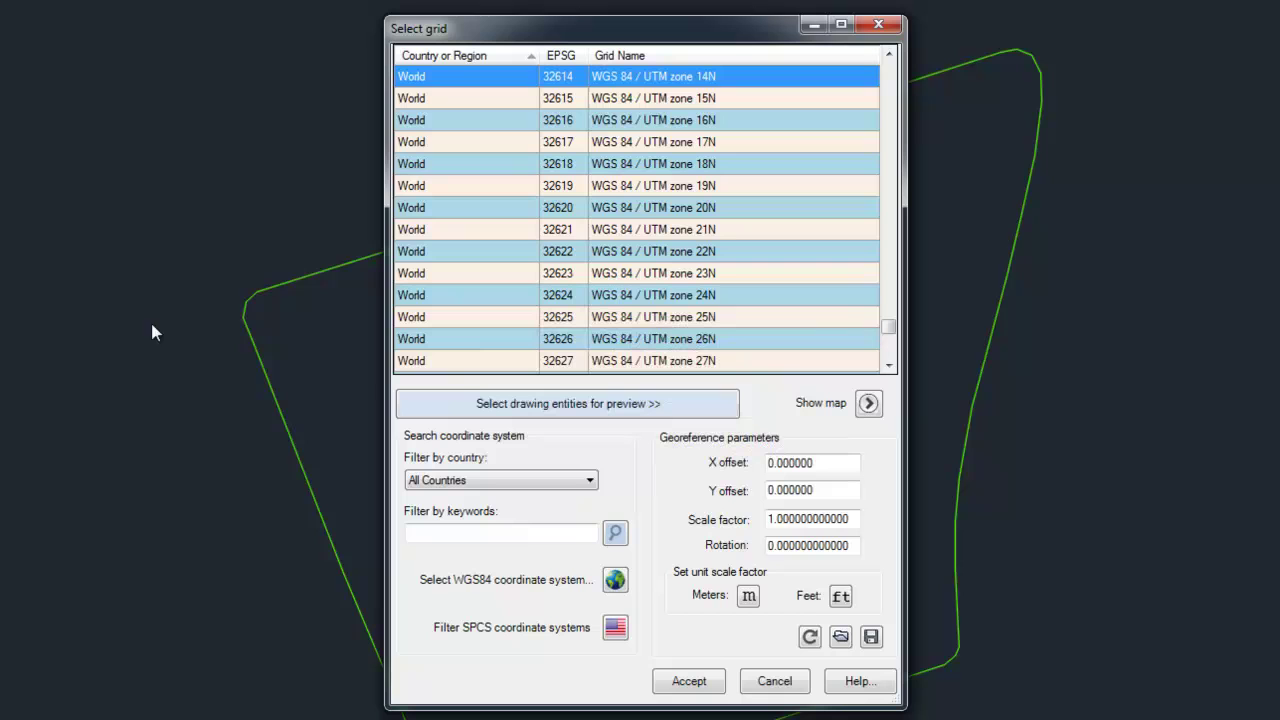
{"action": "left_click", "coordinate": [426, 406]}
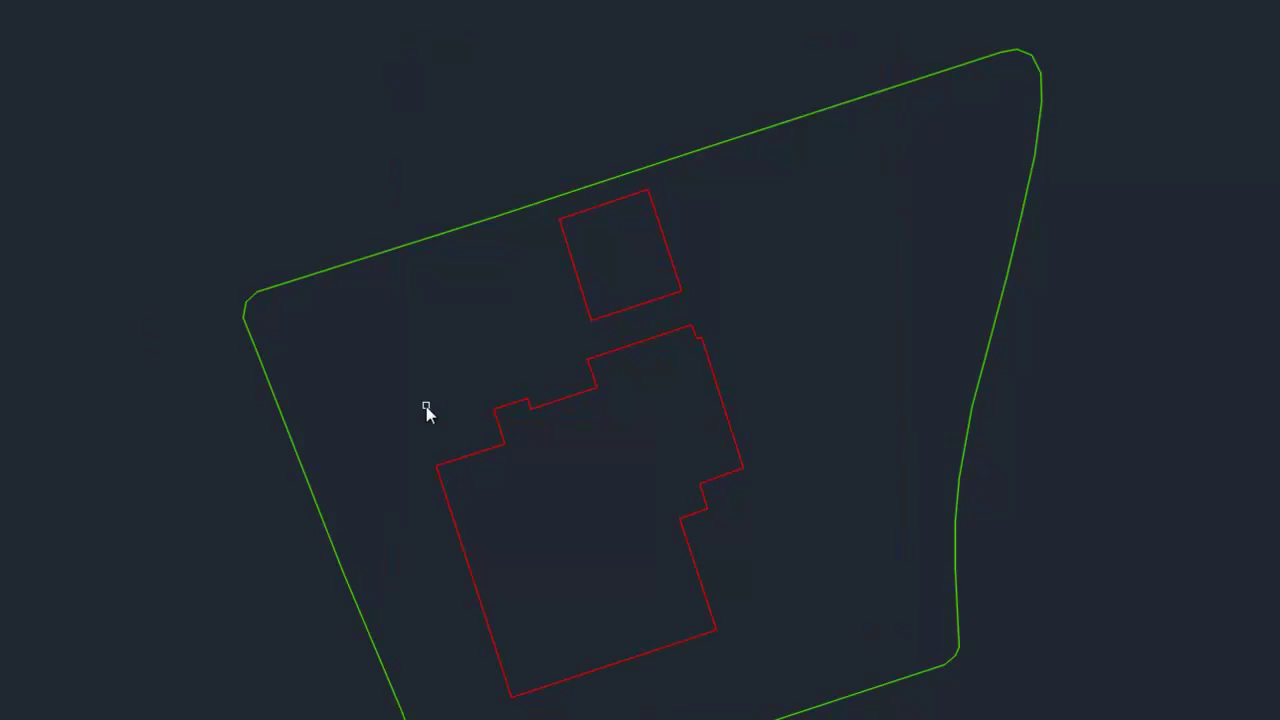
- Crossing-select the site boundary and building outlines and confirm them for the map preview
{"action": "left_click_drag", "start_coordinate": [1163, 718], "coordinate": [154, 34]}
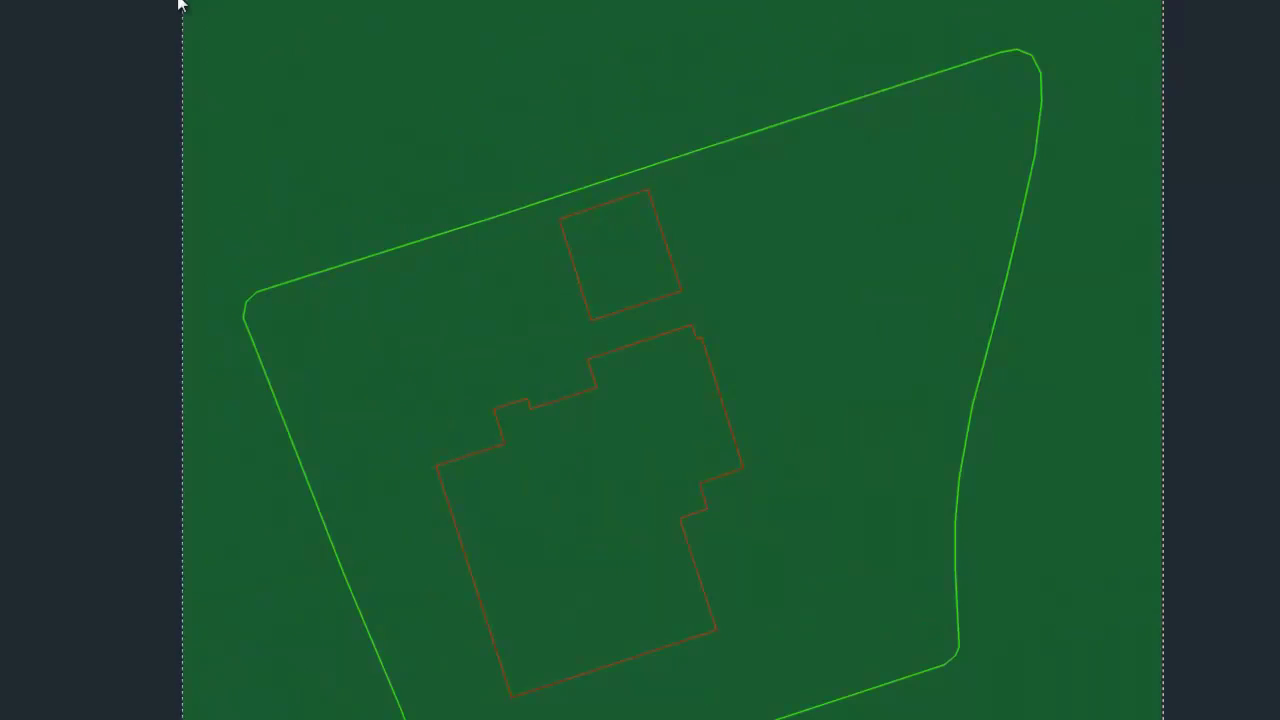
{"action": "key", "text": "Return"}
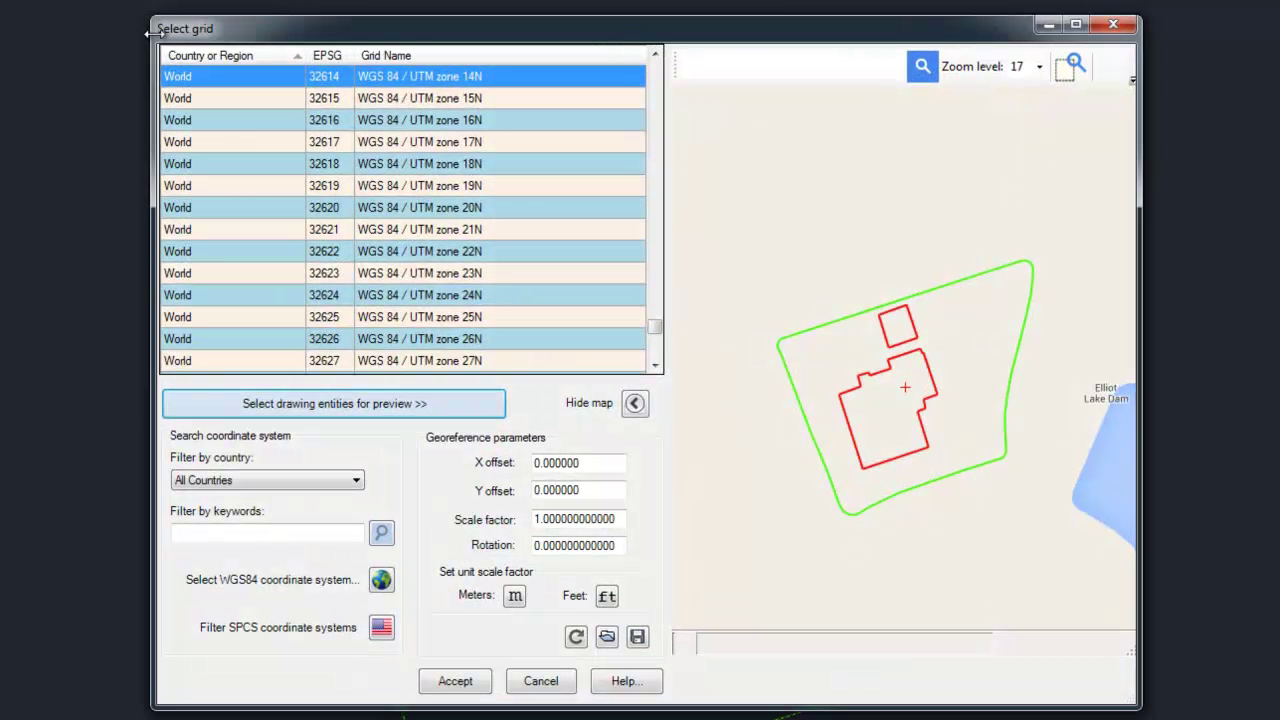
{"action": "left_click", "coordinate": [655, 55]}
{"action": "left_click", "coordinate": [655, 55]}
{"action": "left_click", "coordinate": [655, 55]}
{"action": "left_click", "coordinate": [655, 55]}
{"action": "left_click", "coordinate": [655, 55]}
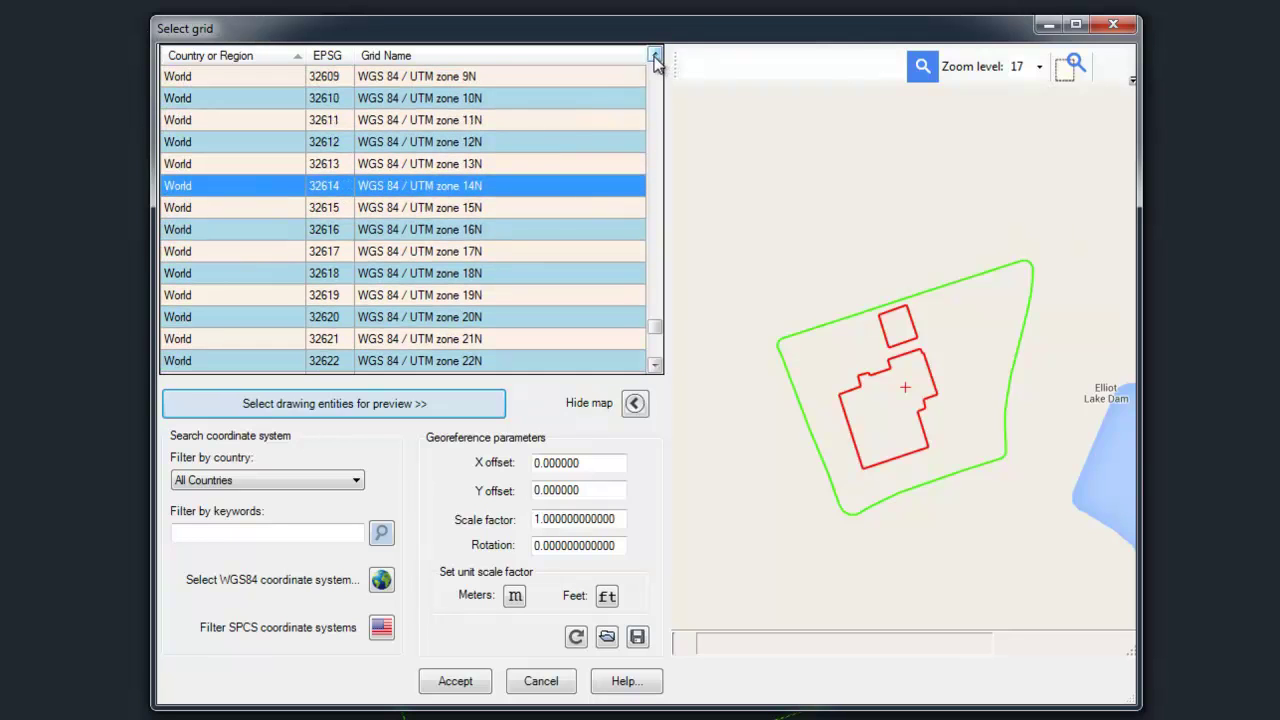
- Choose the WGS 84 / UTM zone 11N grid (32611) and maximize the Select grid dialog
{"action": "left_click", "coordinate": [515, 165]}
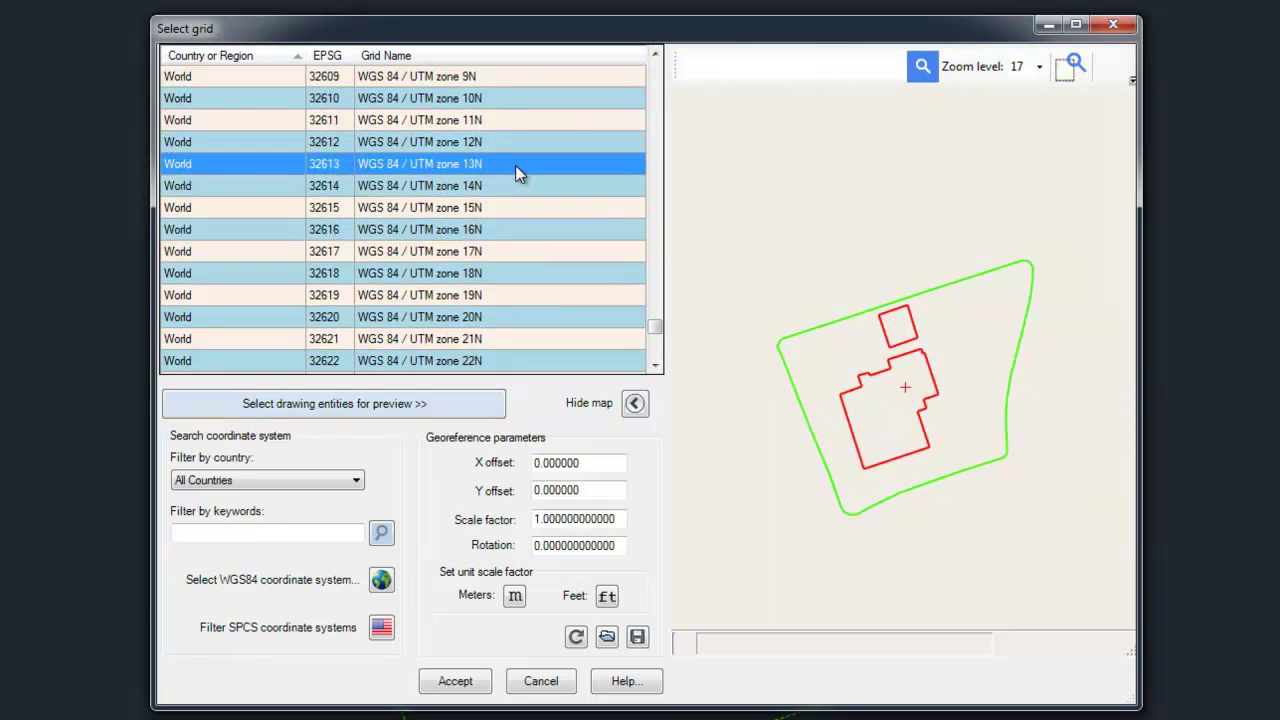
{"action": "left_click", "coordinate": [513, 143]}
{"action": "left_click", "coordinate": [512, 121]}
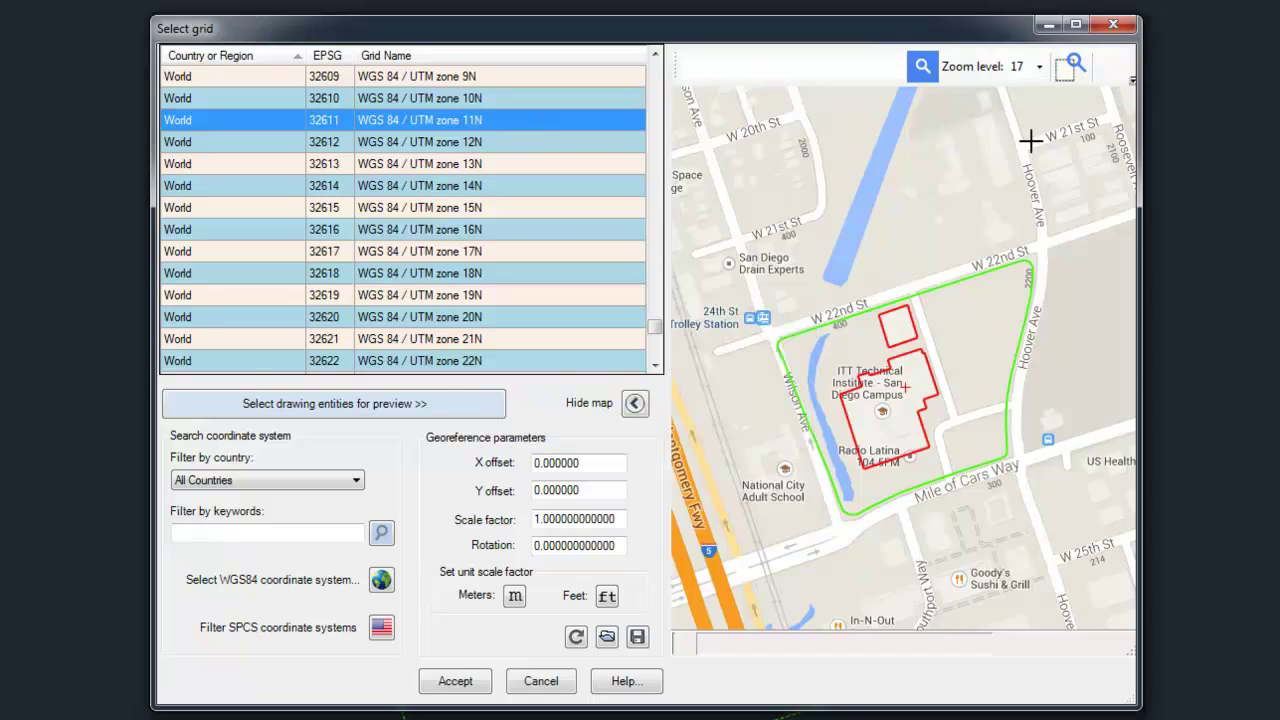
{"action": "left_click", "coordinate": [1081, 22]}
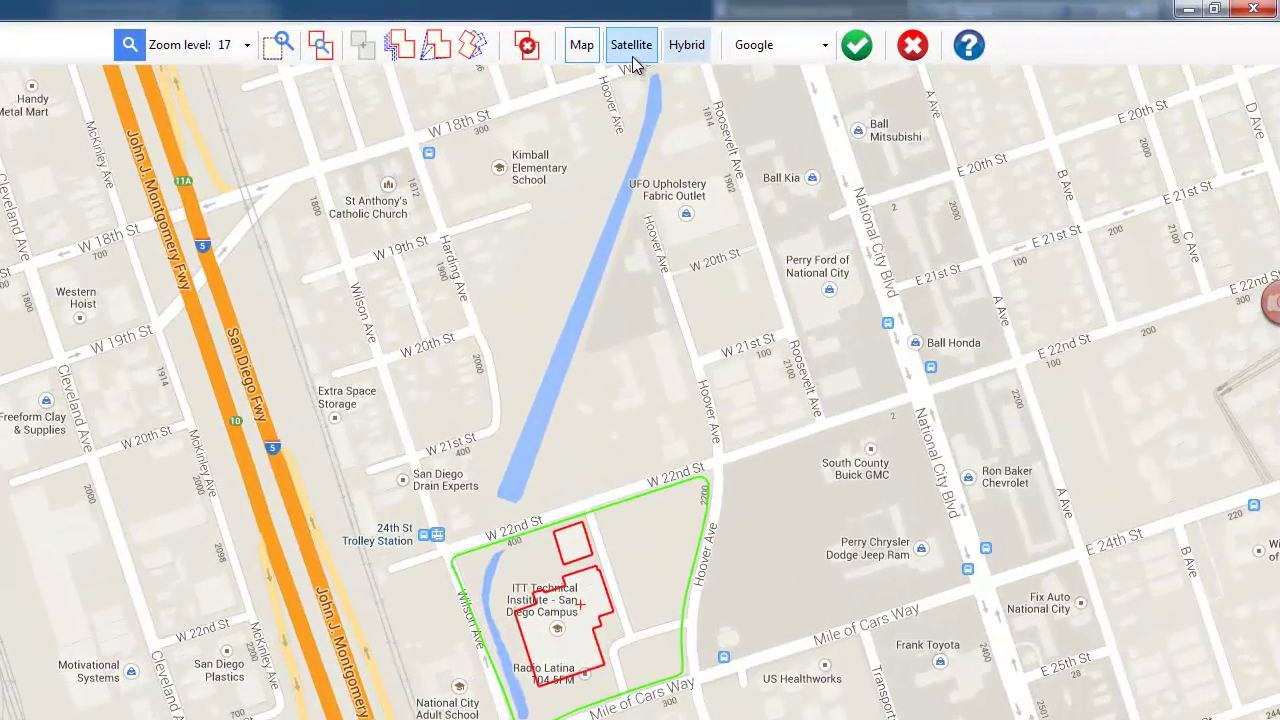
- Try Satellite and Hybrid views, then show a Bing road map under the preview
{"action": "left_click", "coordinate": [632, 45]}
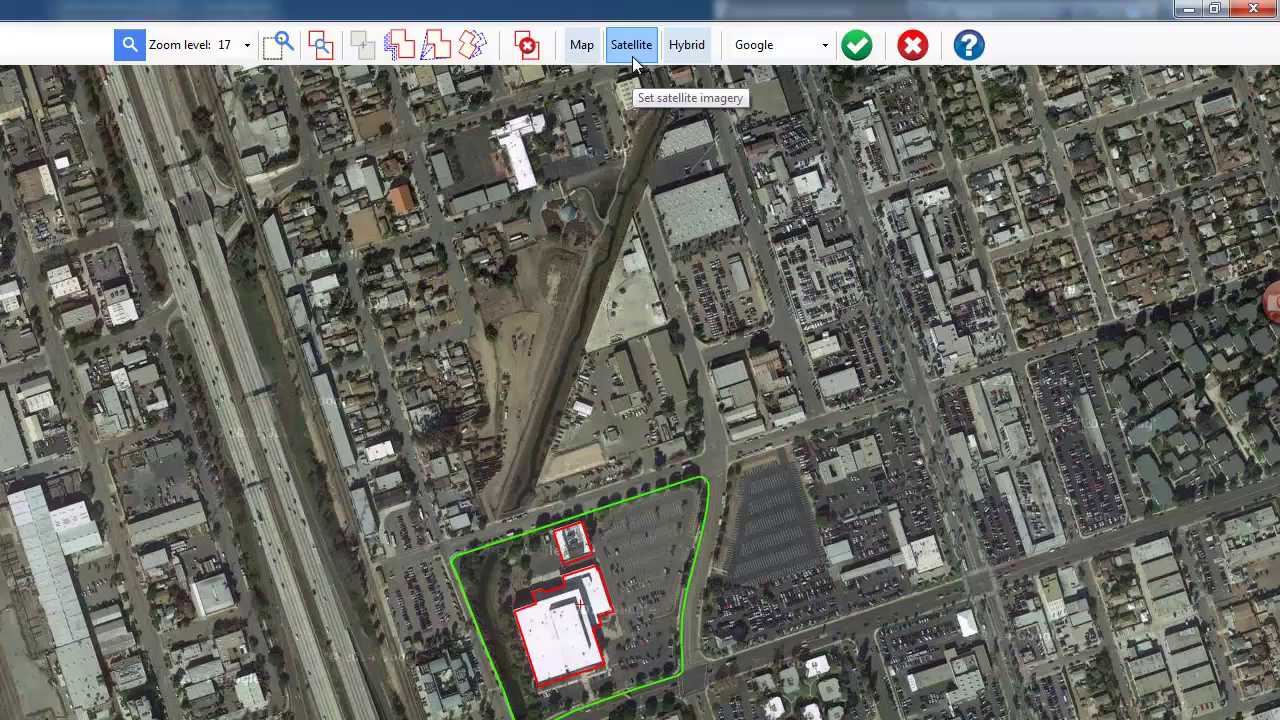
{"action": "left_click", "coordinate": [687, 45]}
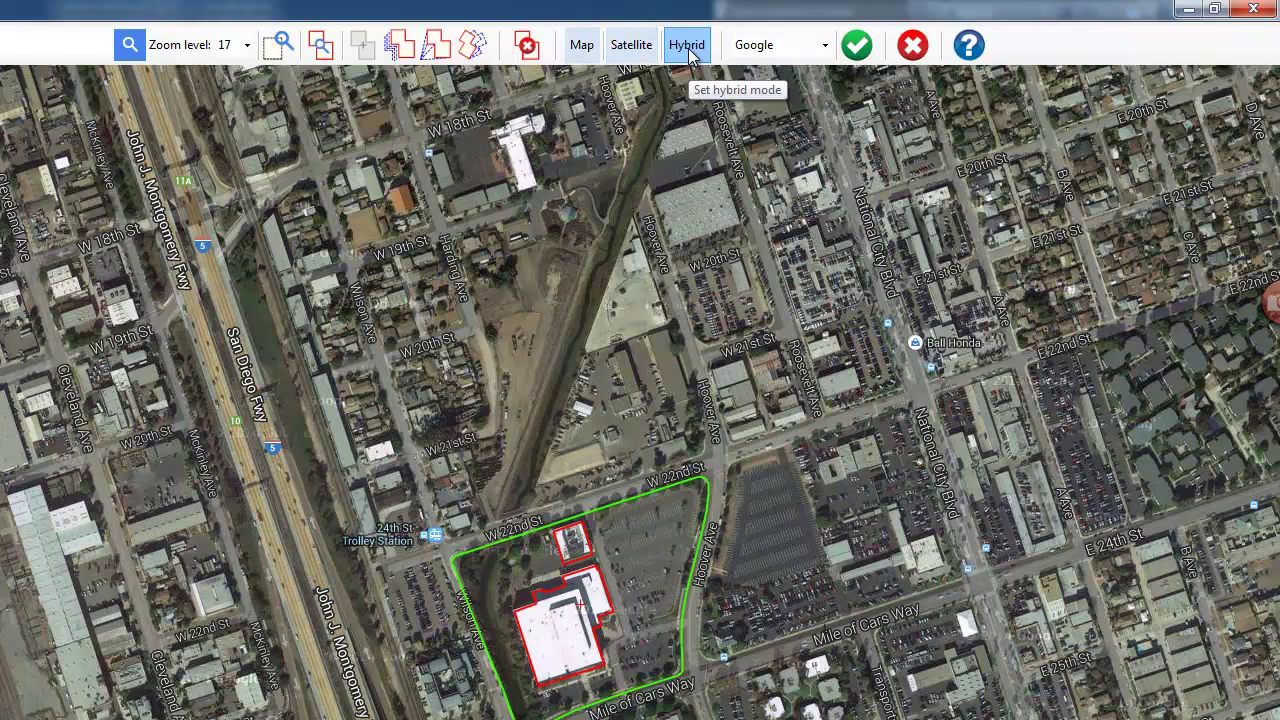
{"action": "left_click", "coordinate": [825, 45]}
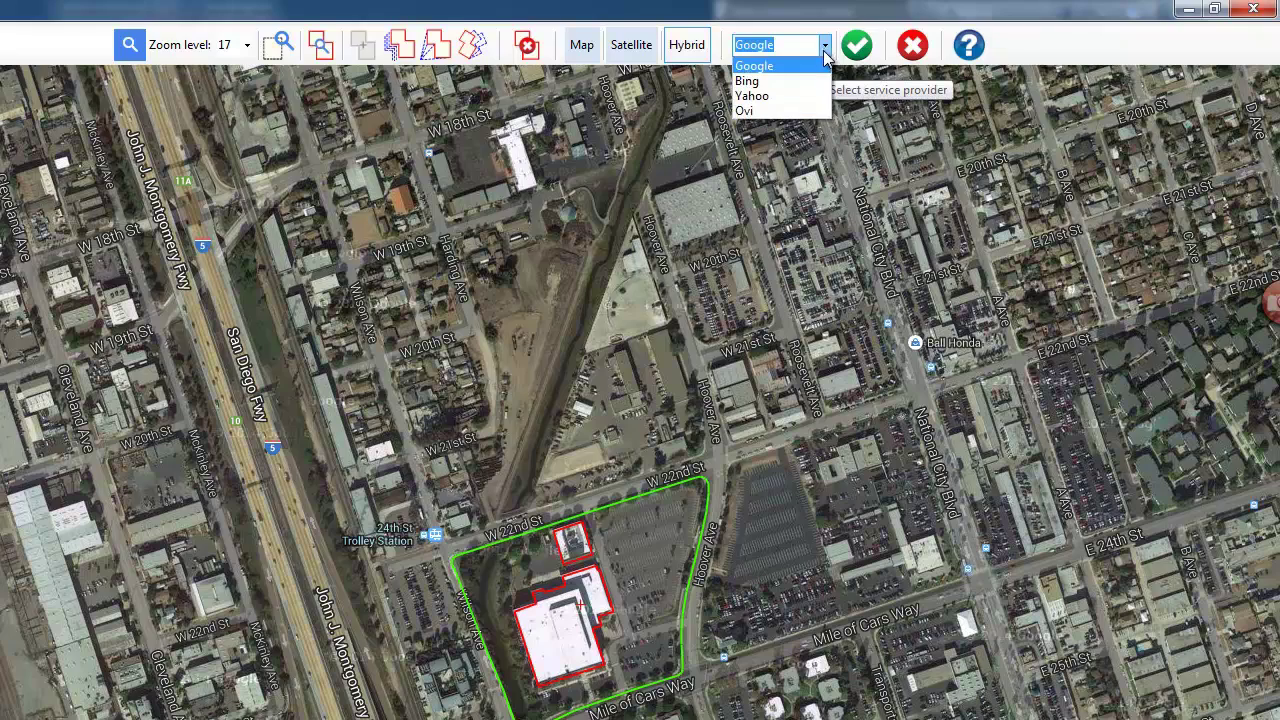
{"action": "left_click", "coordinate": [794, 79]}
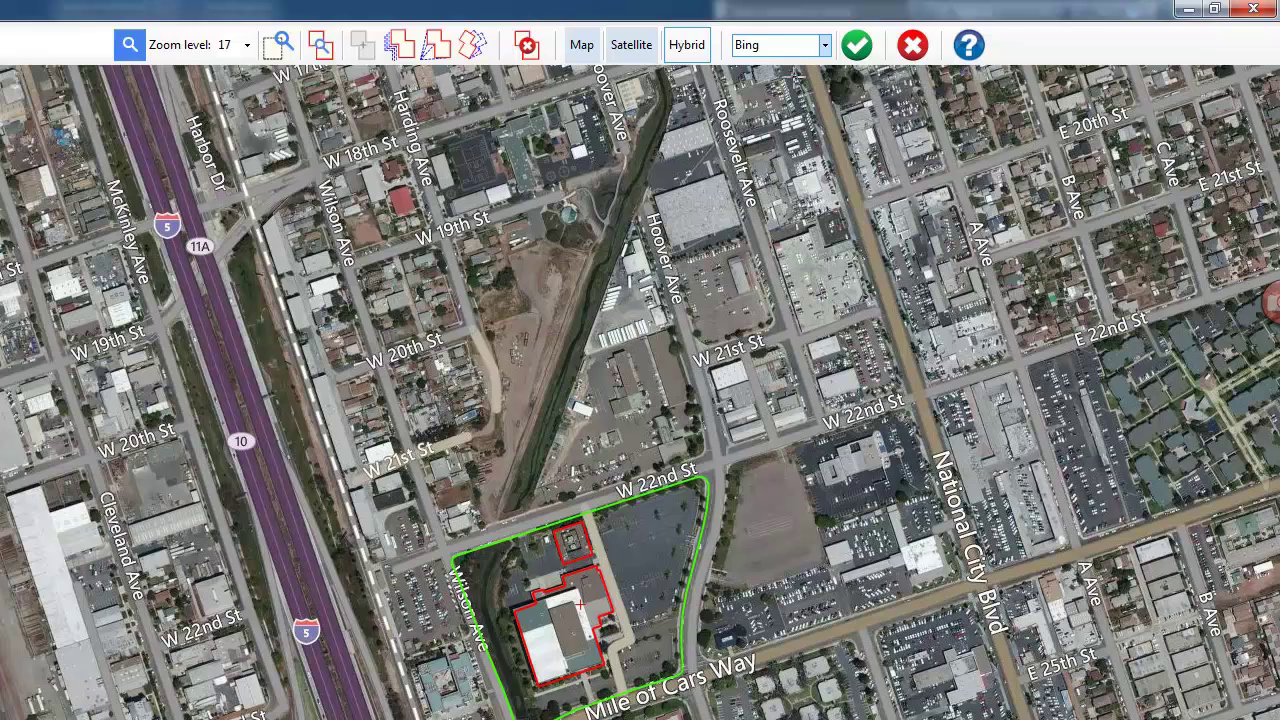
{"action": "left_click", "coordinate": [588, 52]}
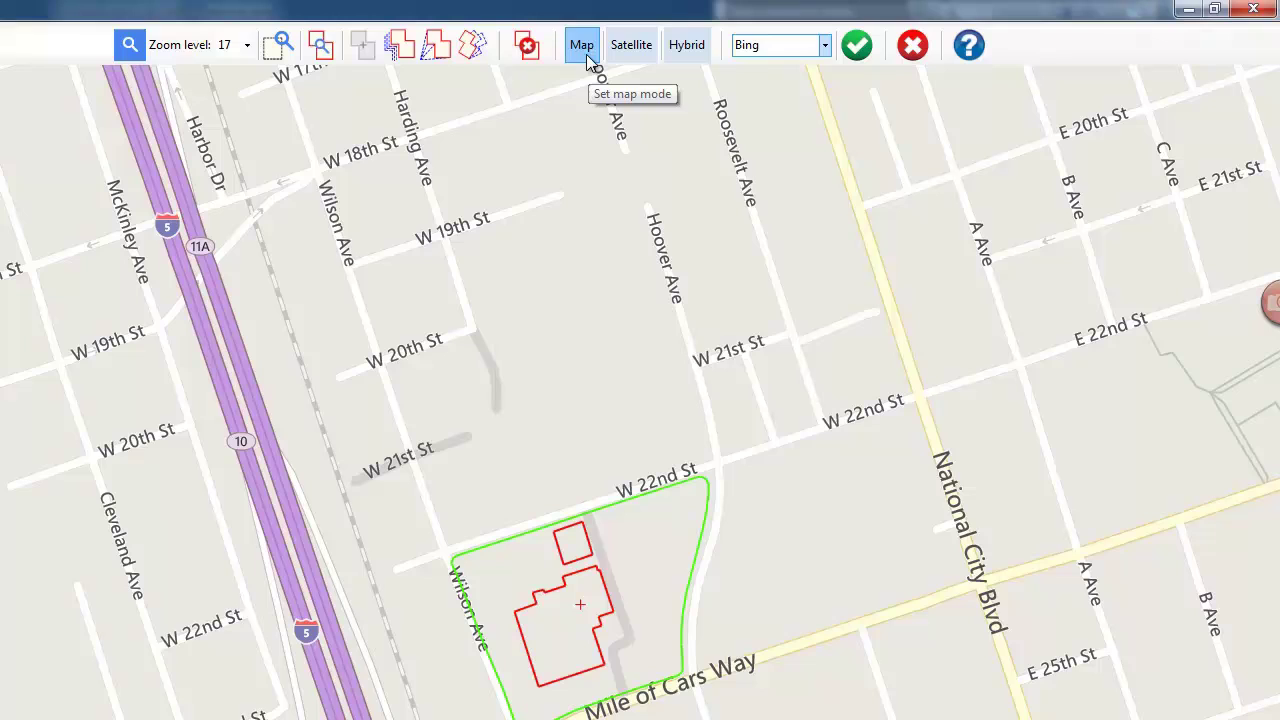
- Zoom to the site drawing, move it up and right, and scale it to fit the block
{"action": "left_click", "coordinate": [326, 50]}
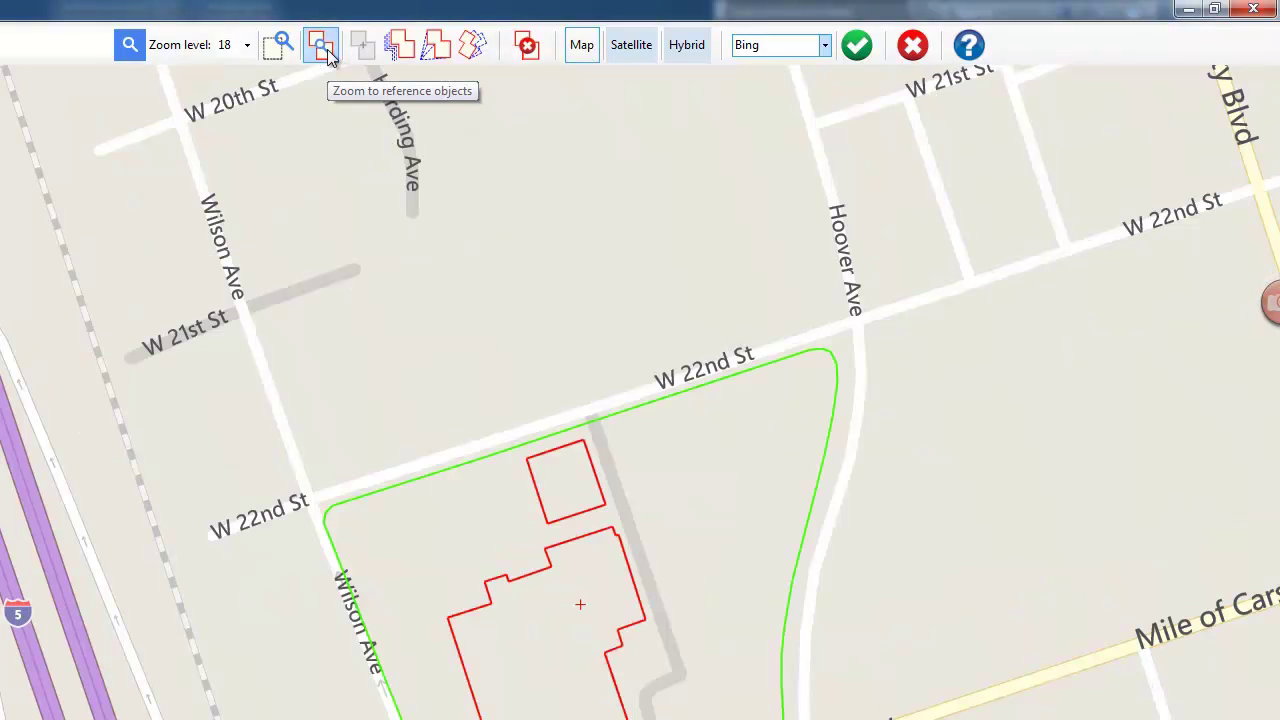
{"action": "left_click", "coordinate": [400, 47]}
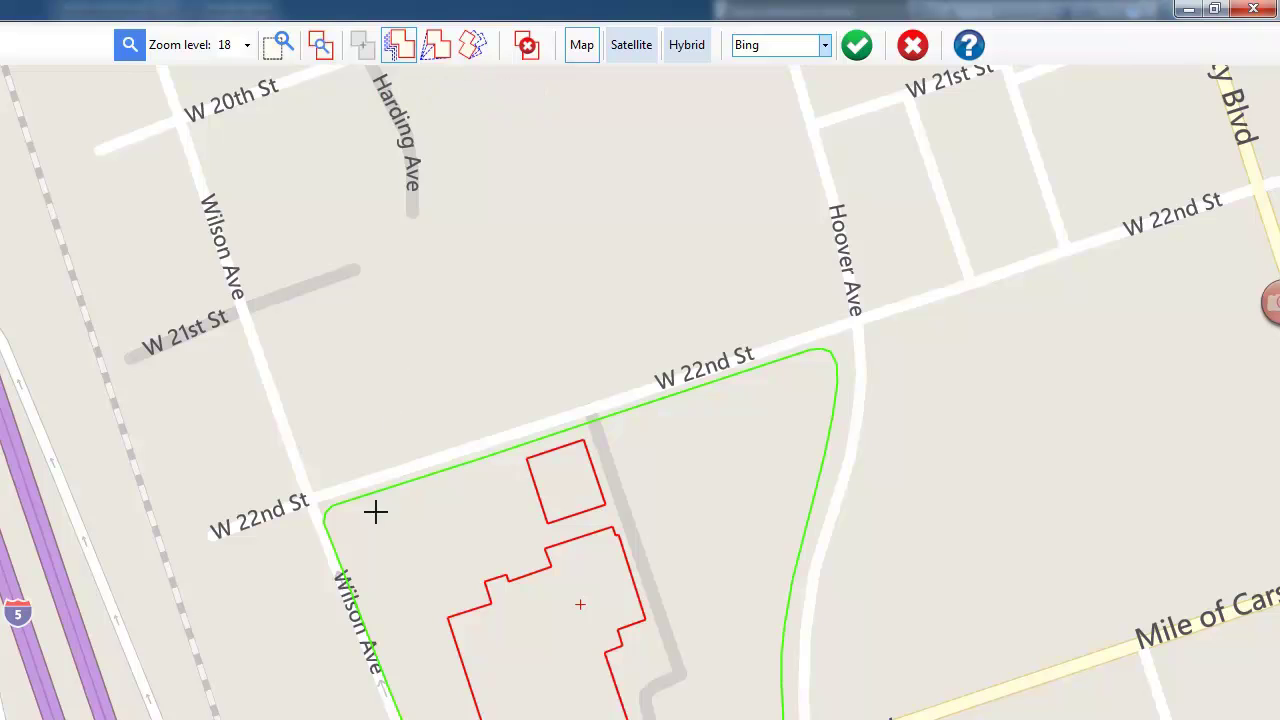
{"action": "left_click_drag", "start_coordinate": [341, 521], "coordinate": [405, 506]}
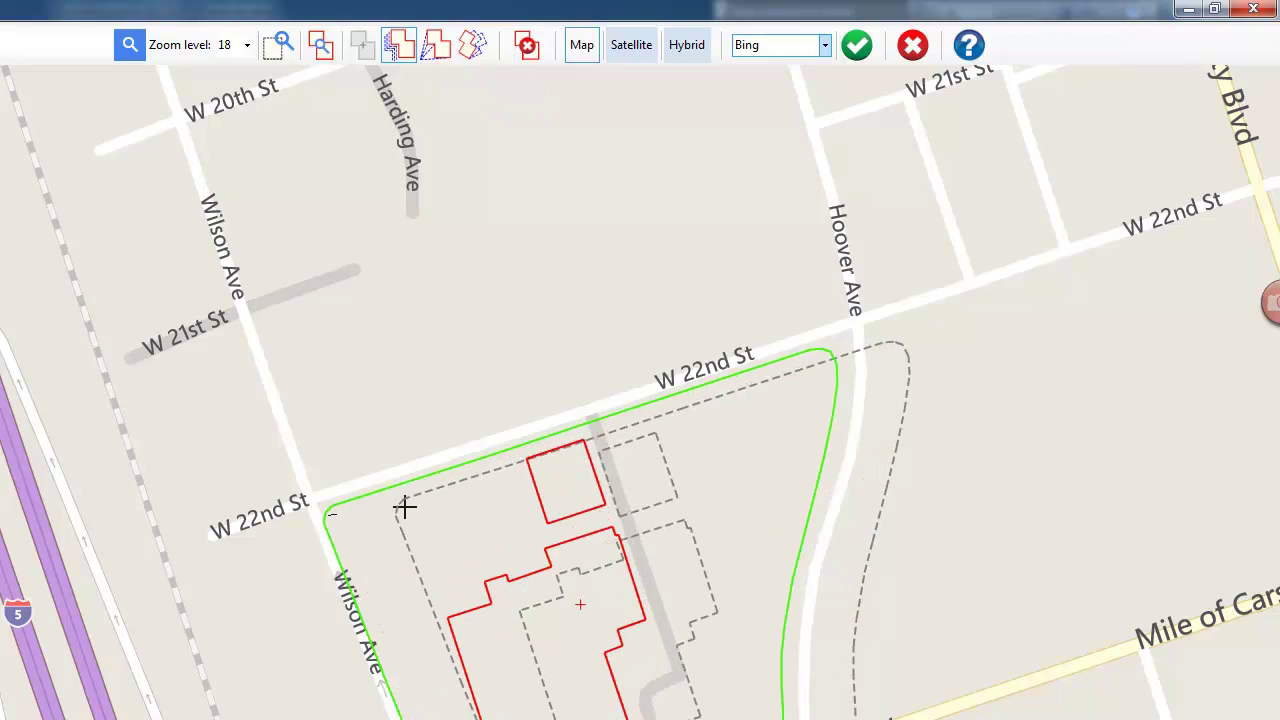
{"action": "left_click", "coordinate": [428, 88]}
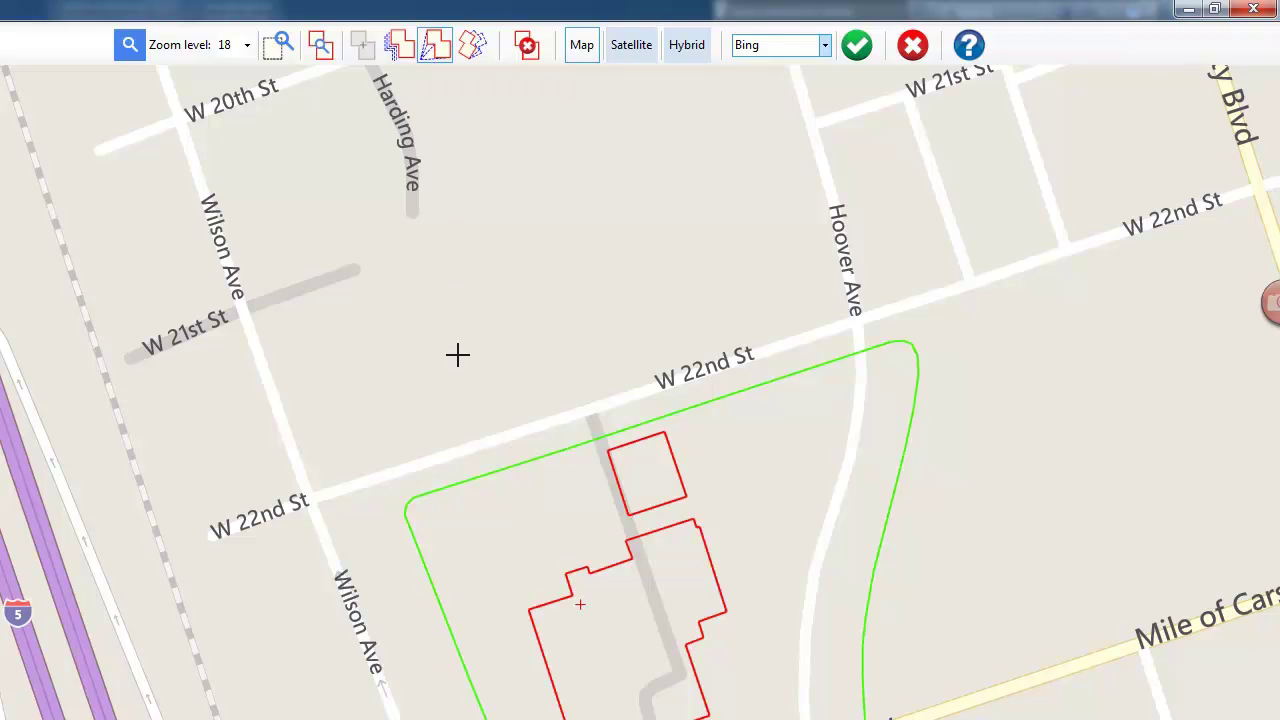
{"action": "left_click", "coordinate": [405, 503]}
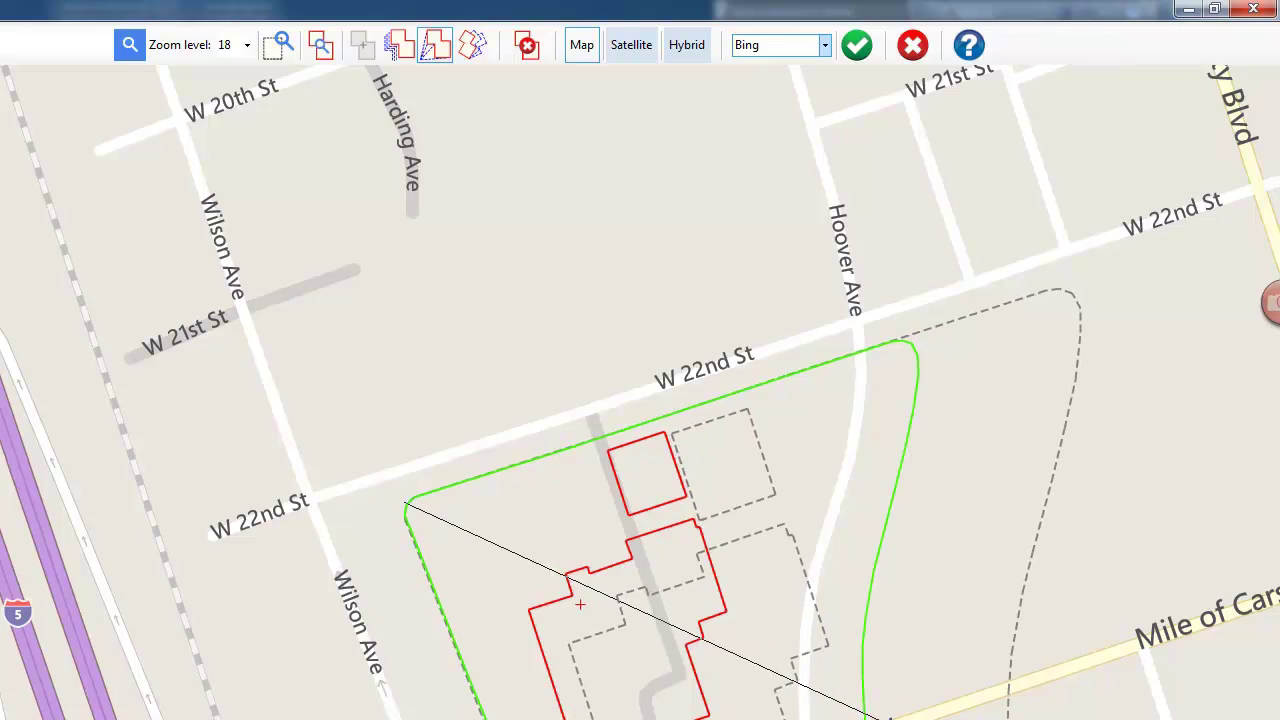
{"action": "left_click", "coordinate": [880, 718]}
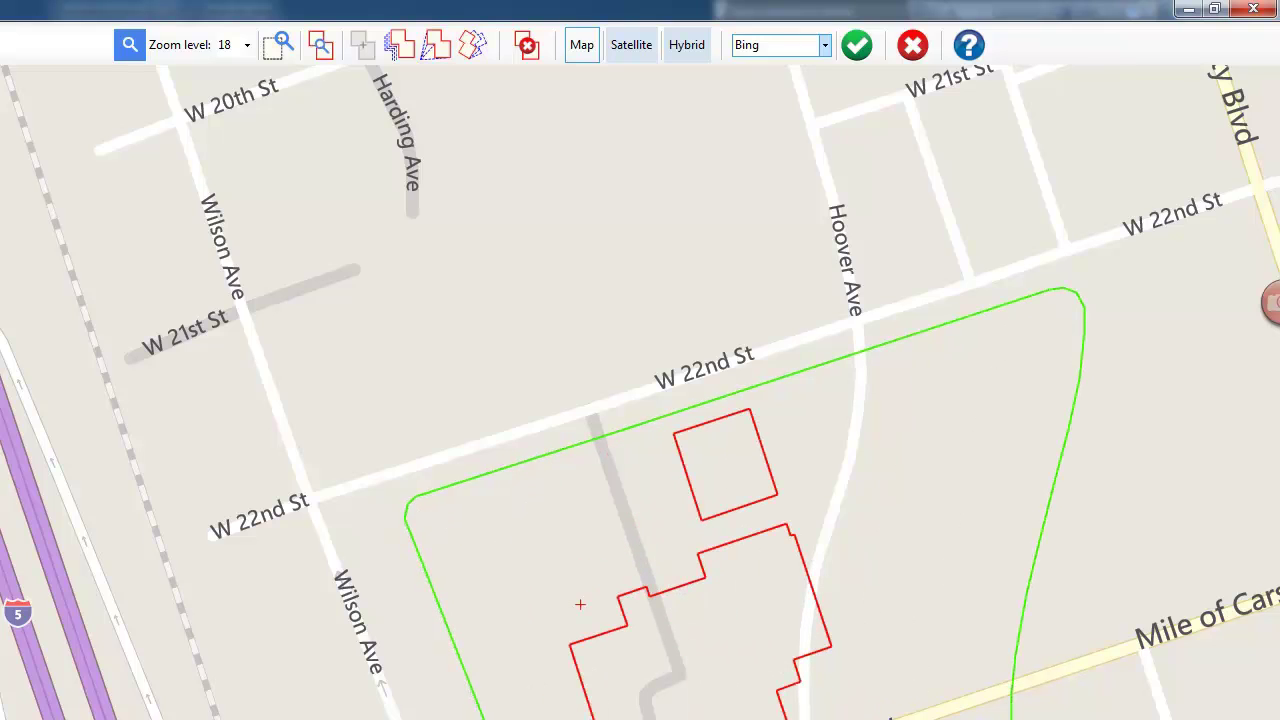
- Rotate the outline about the boundary corner so it aligns with Hoover Ave
{"action": "left_click", "coordinate": [472, 44]}
{"action": "left_click", "coordinate": [1066, 287]}
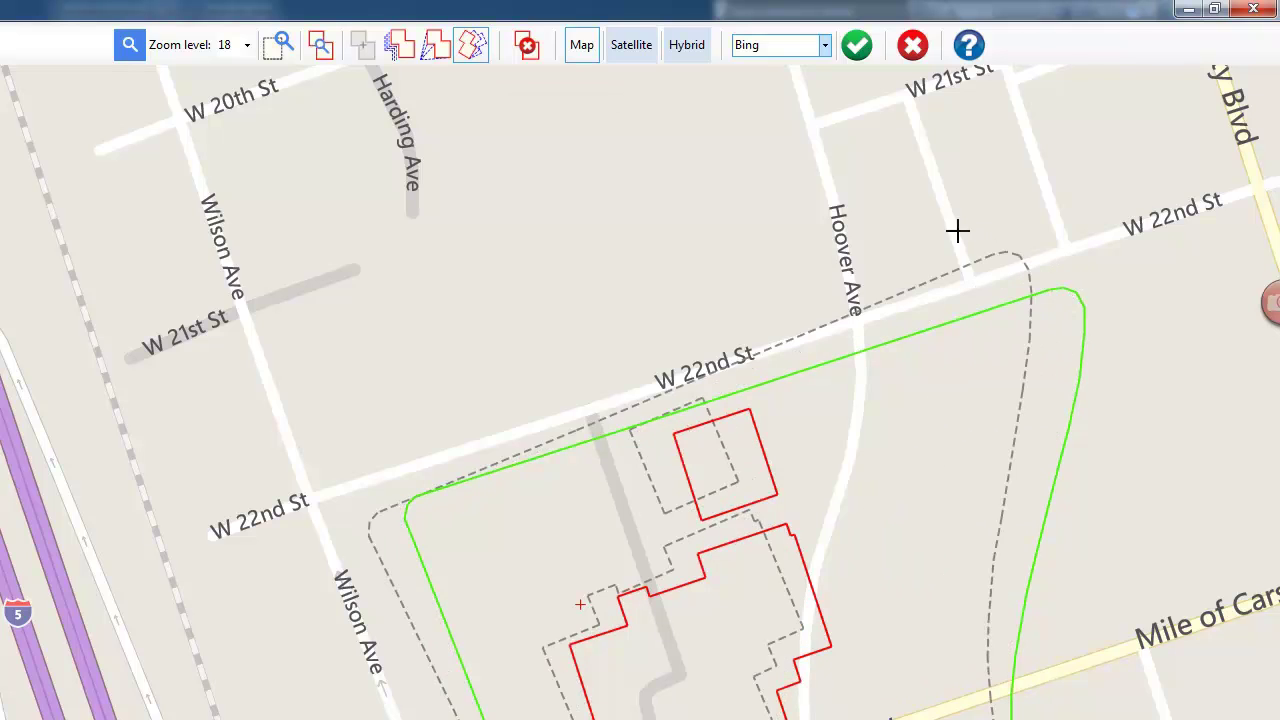
{"action": "left_click", "coordinate": [852, 187]}
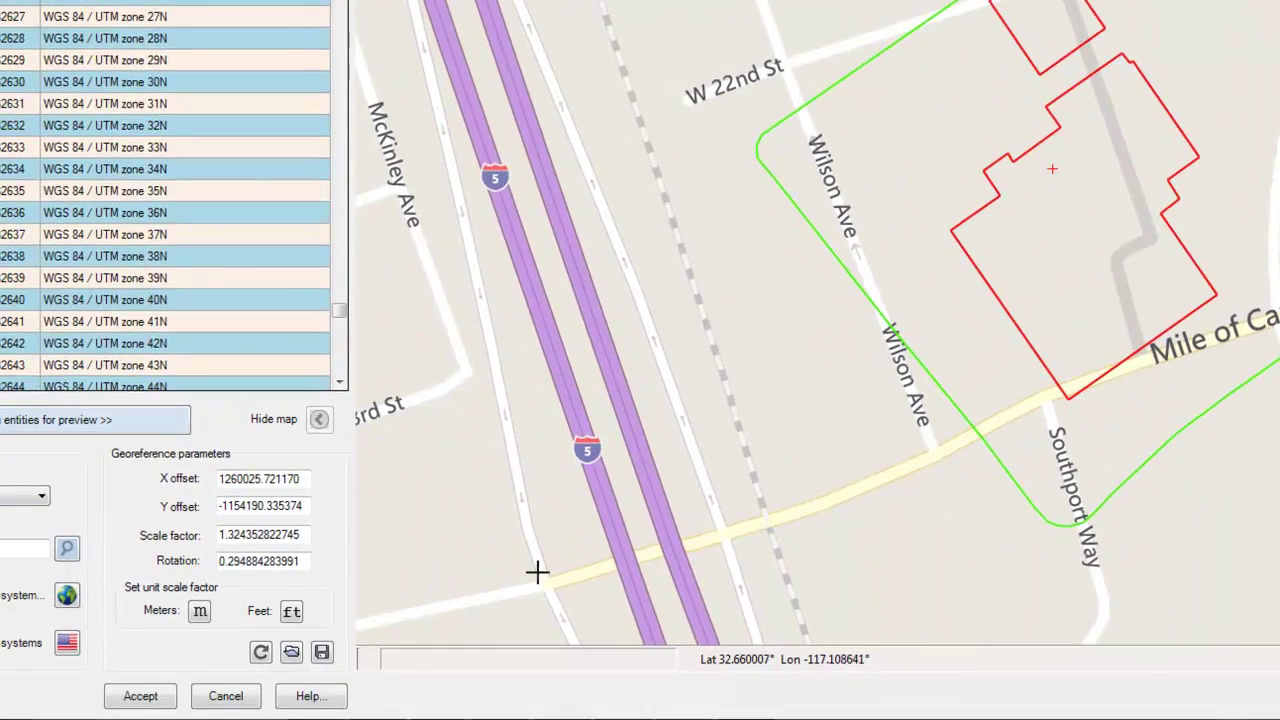
- Reset the georeference parameters to zero, trying the Feet scale factor before settling on Meters (scale 1)
{"action": "left_click", "coordinate": [260, 652]}
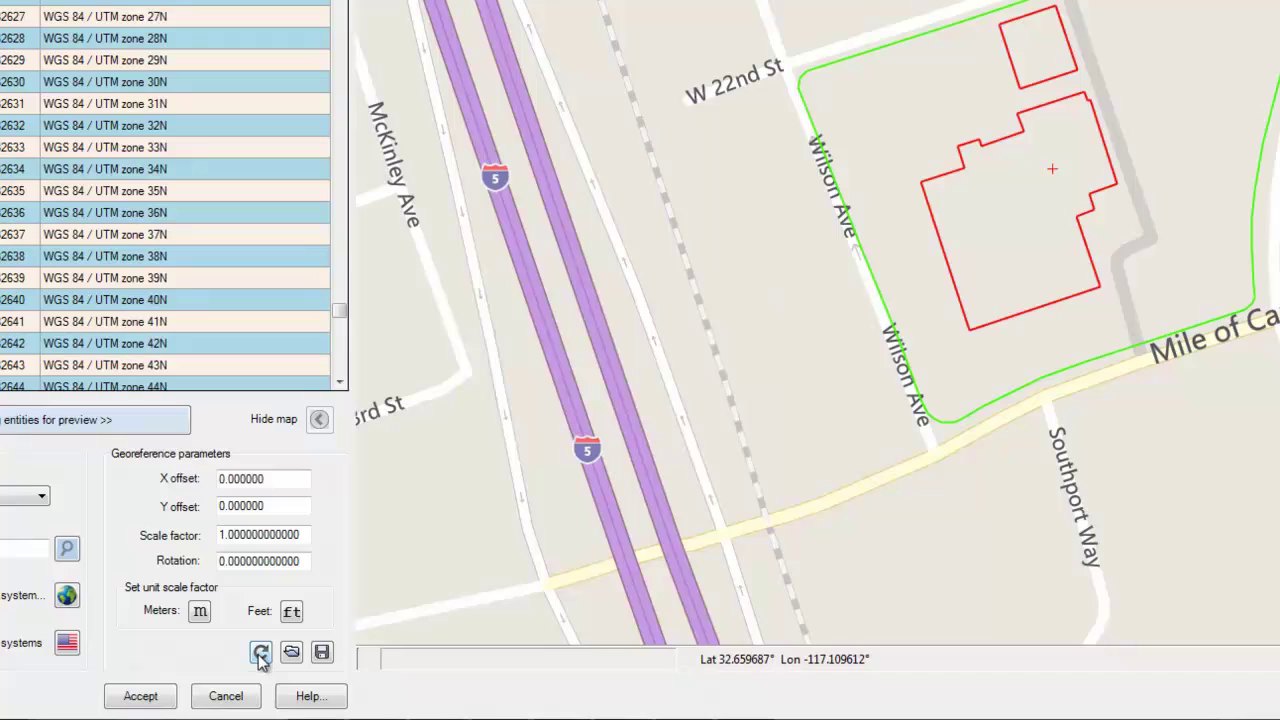
{"action": "left_click", "coordinate": [290, 614]}
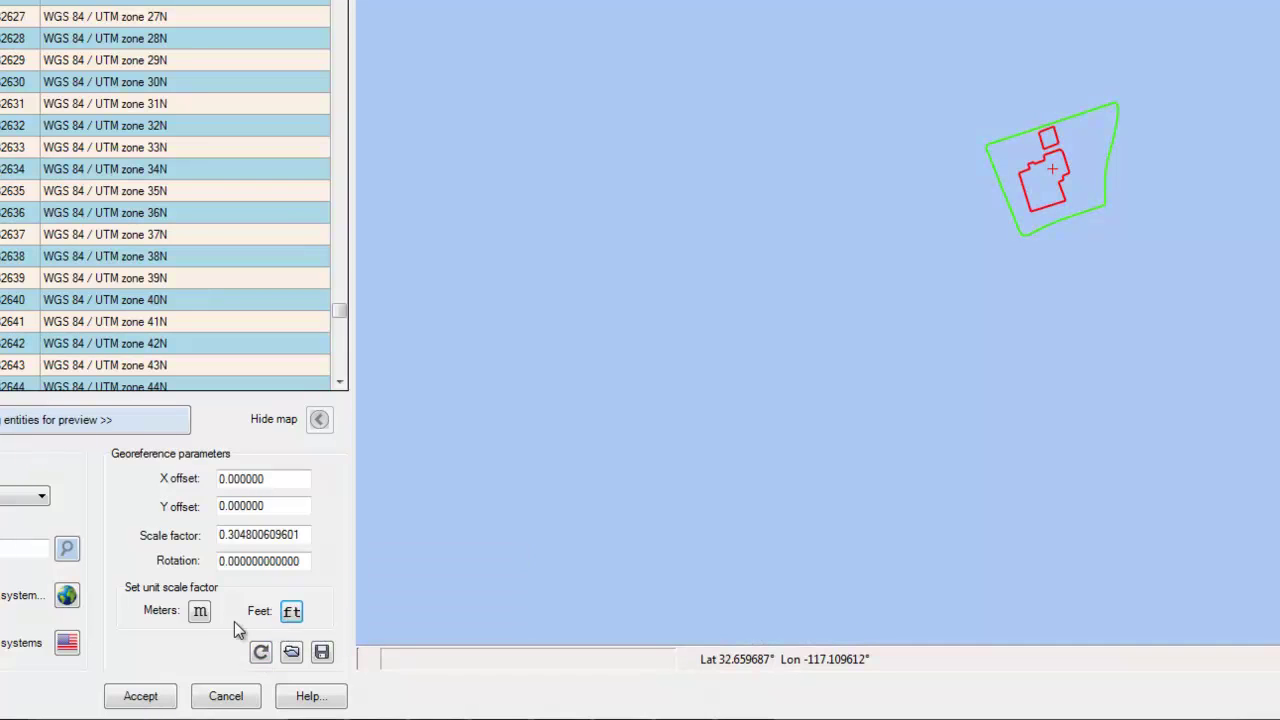
{"action": "left_click", "coordinate": [199, 614]}
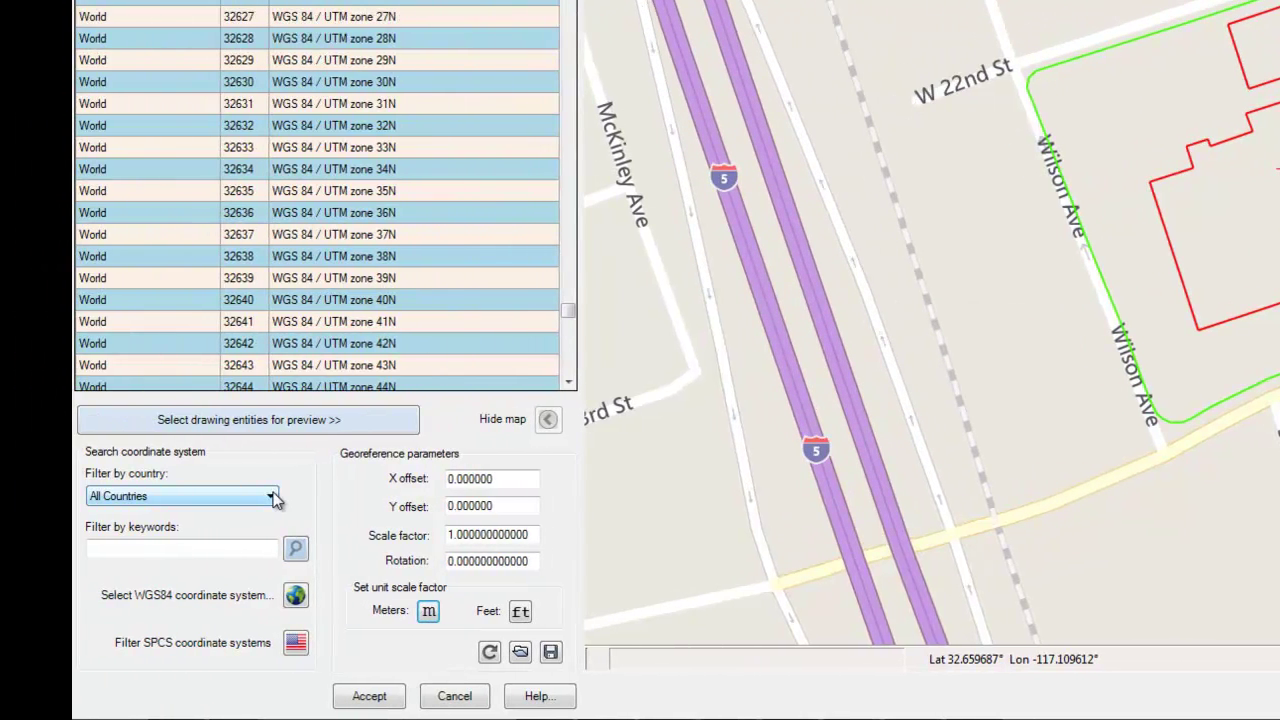
- Filter the coordinate system list to United States with the keyword Florida
{"action": "left_click", "coordinate": [250, 503]}
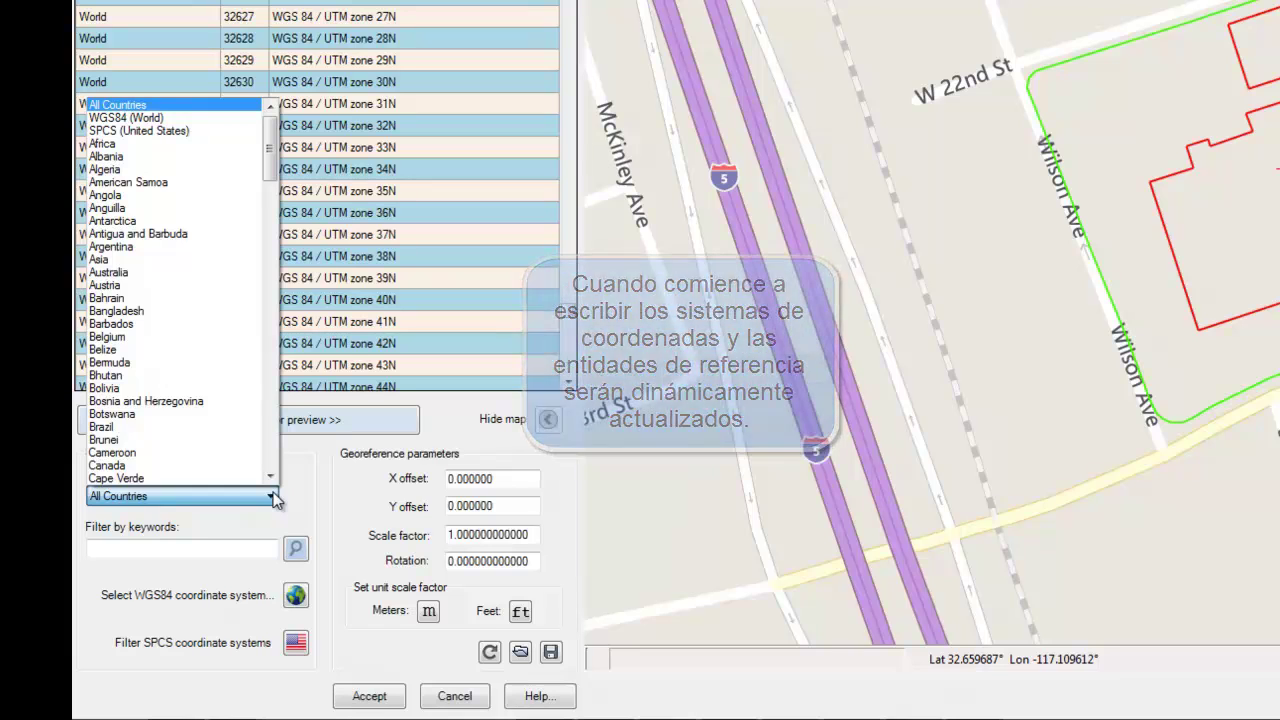
{"action": "type", "text": "united"}
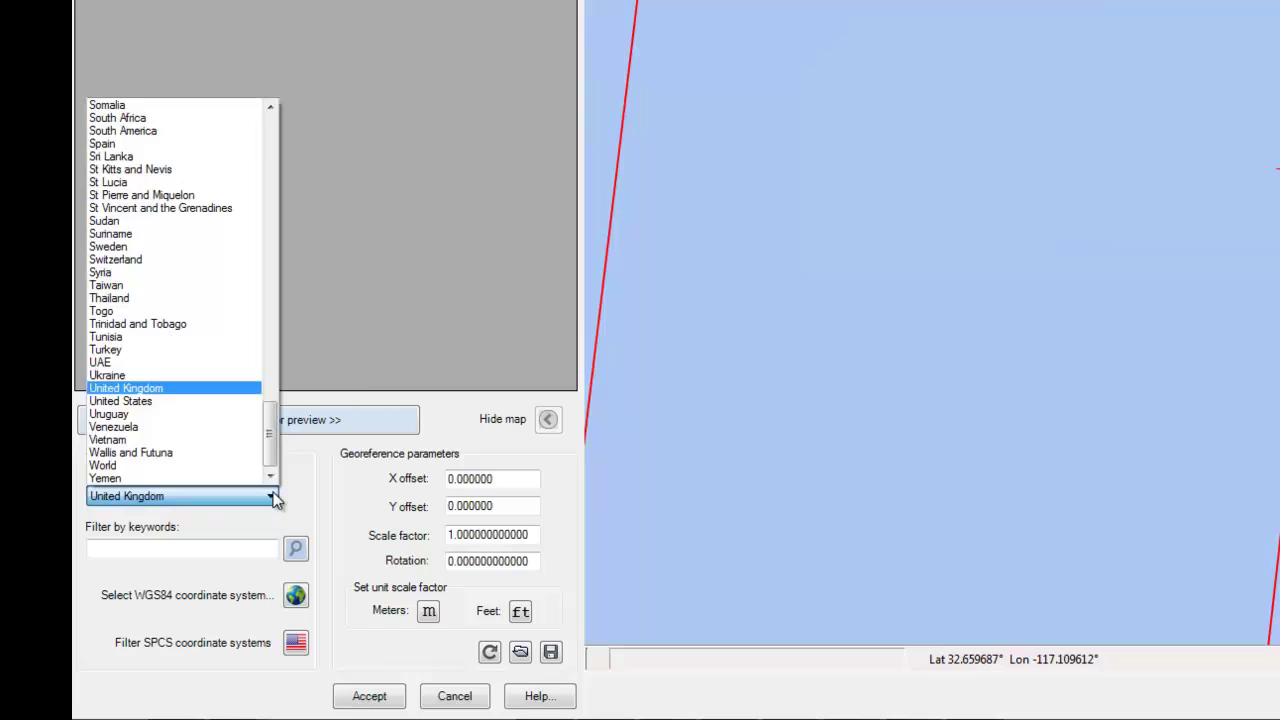
{"action": "key", "text": "Down"}
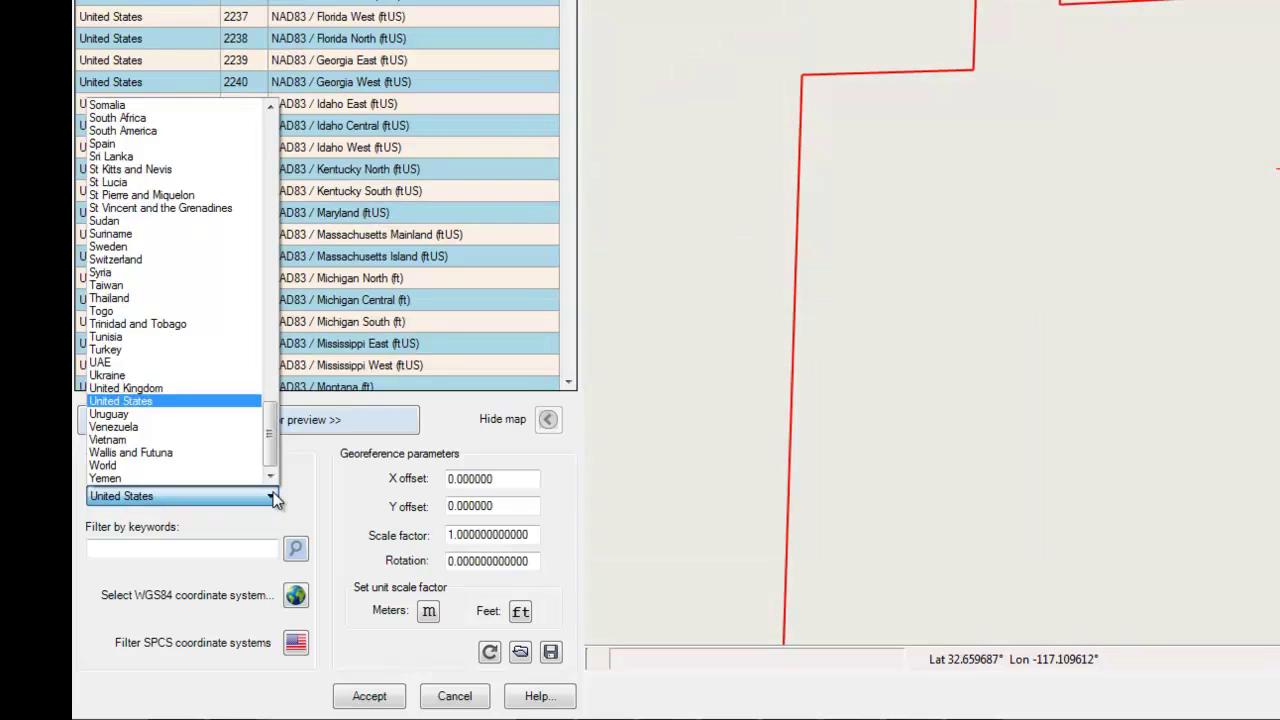
{"action": "left_click", "coordinate": [275, 497]}
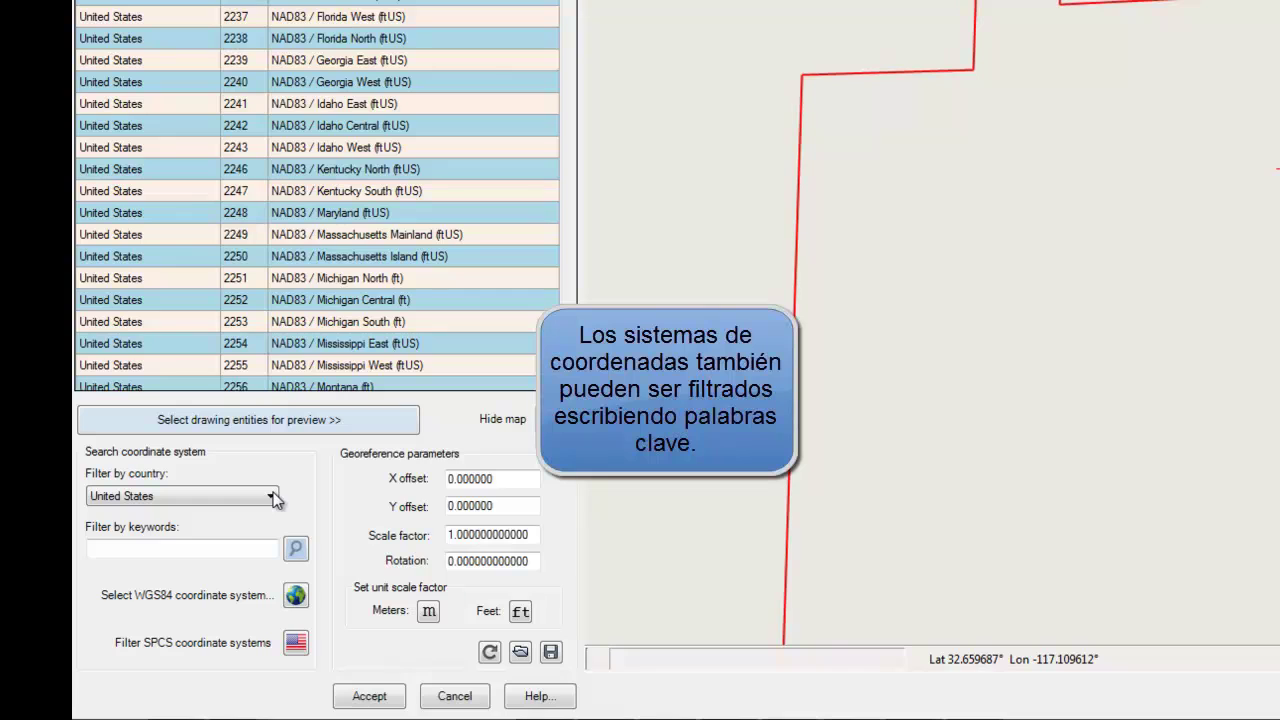
{"action": "left_click", "coordinate": [182, 547]}
{"action": "type", "text": "Florida"}
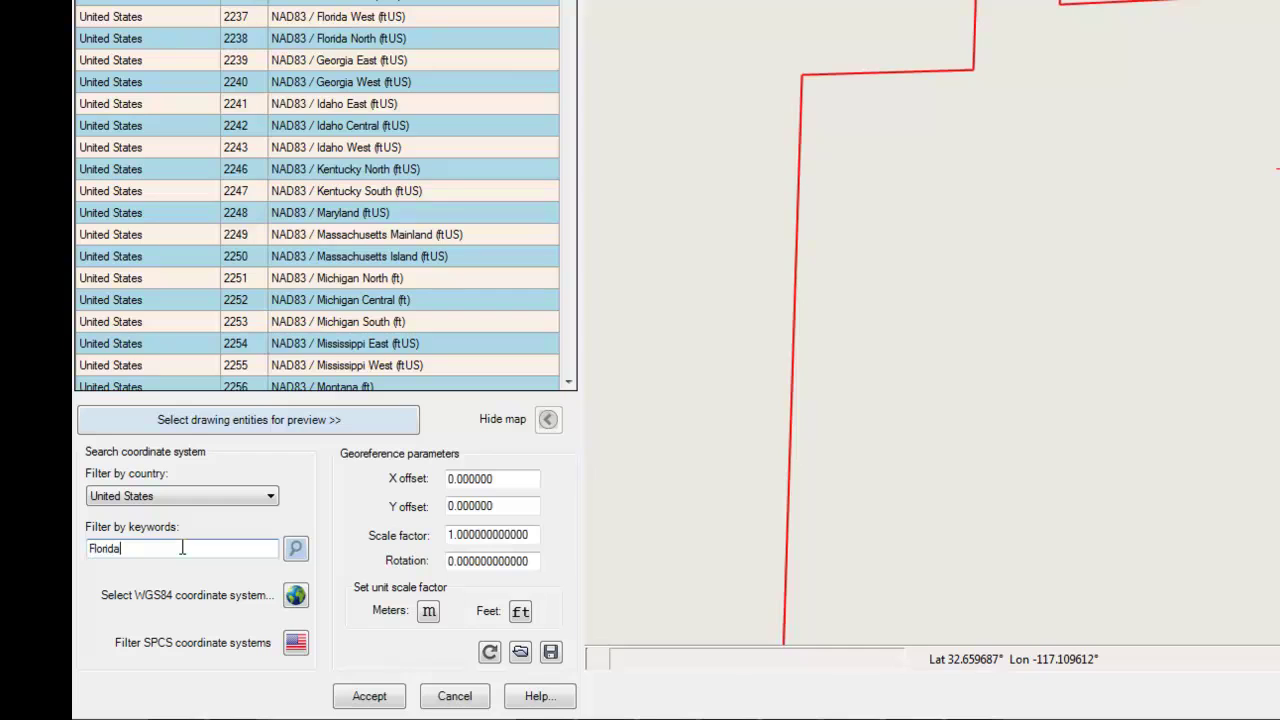
{"action": "key", "text": "Return"}
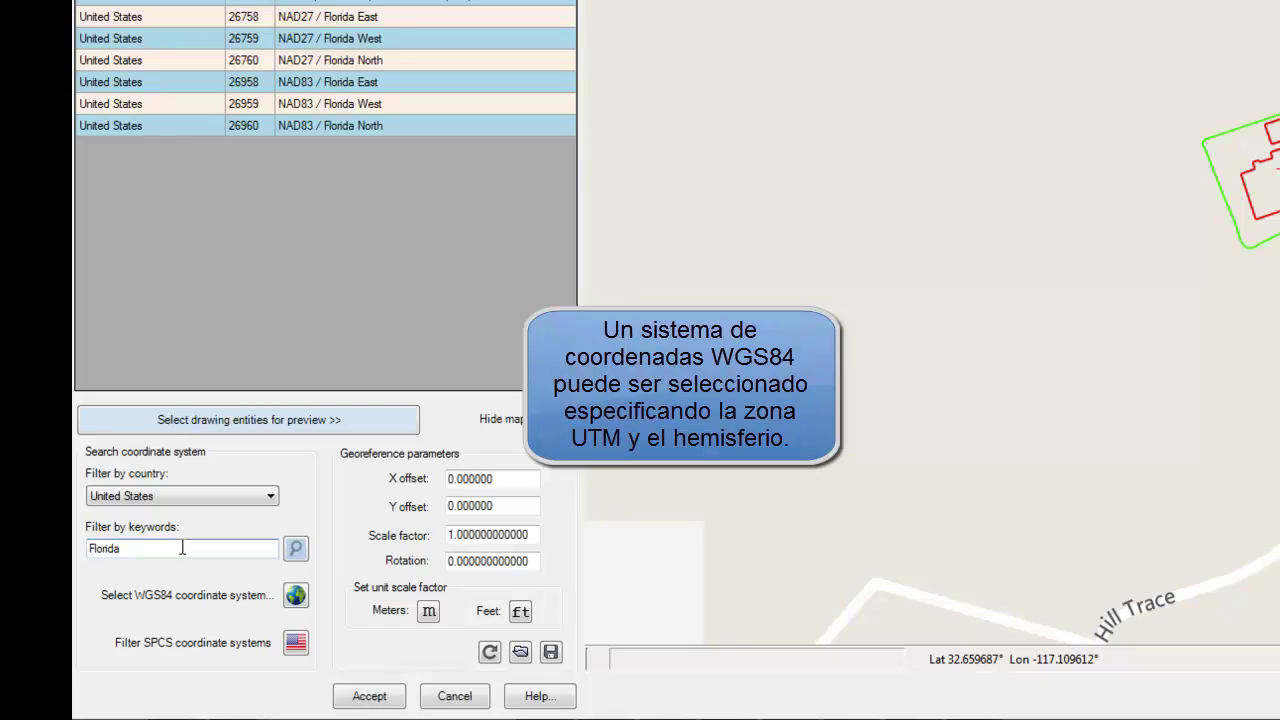
- Calculate the UTM zone from longitude 117° W and accept WGS 84 / UTM zone 11N
{"action": "left_click", "coordinate": [295, 595]}
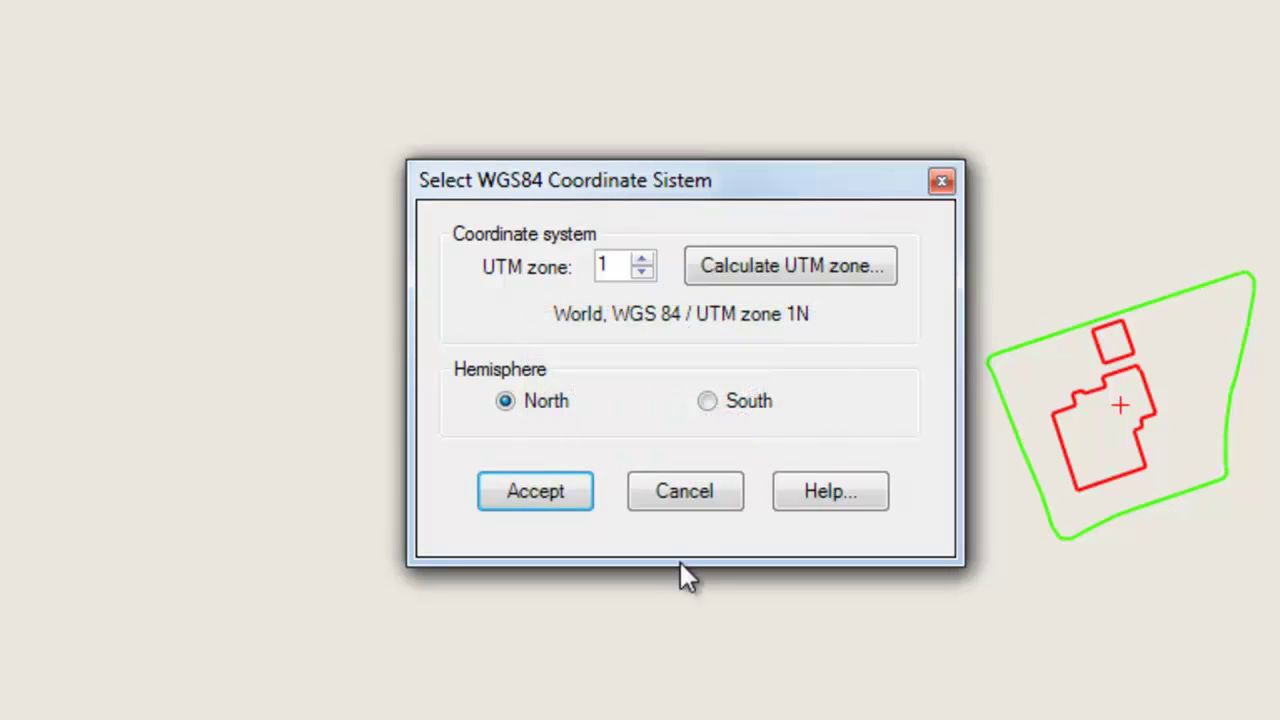
{"action": "left_click", "coordinate": [768, 266]}
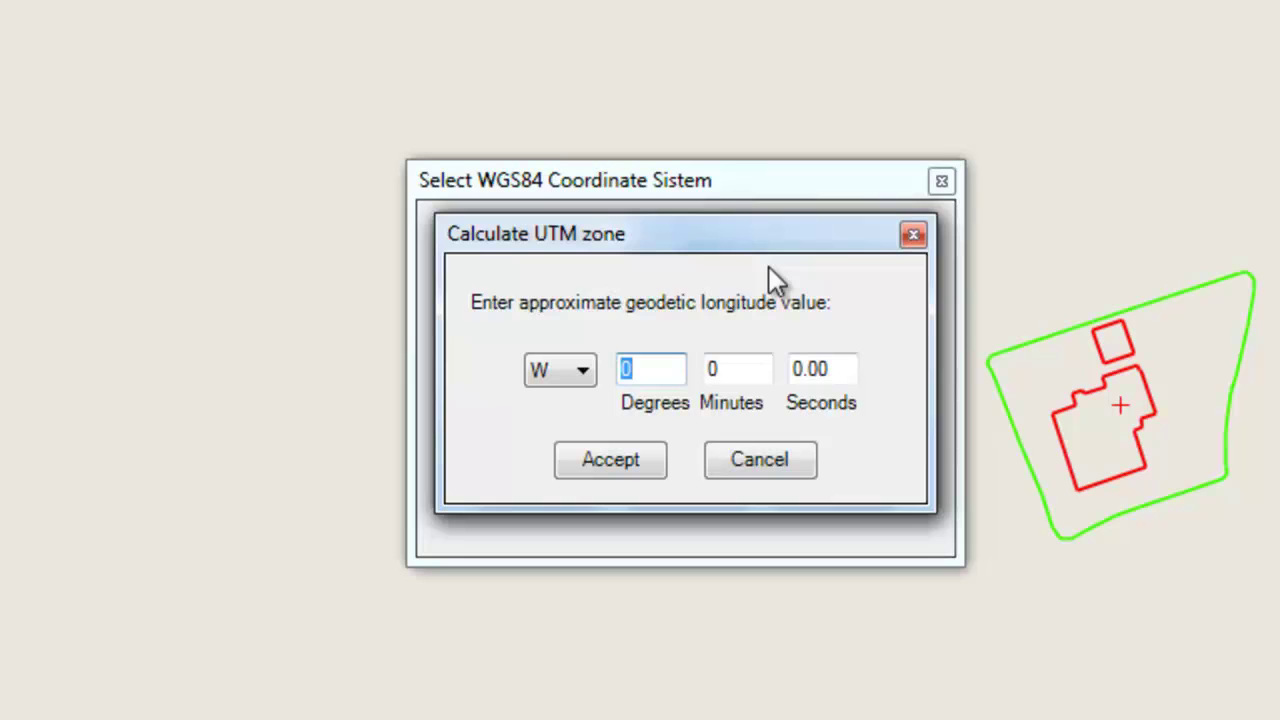
{"action": "type", "text": "117"}
{"action": "left_click", "coordinate": [613, 459]}
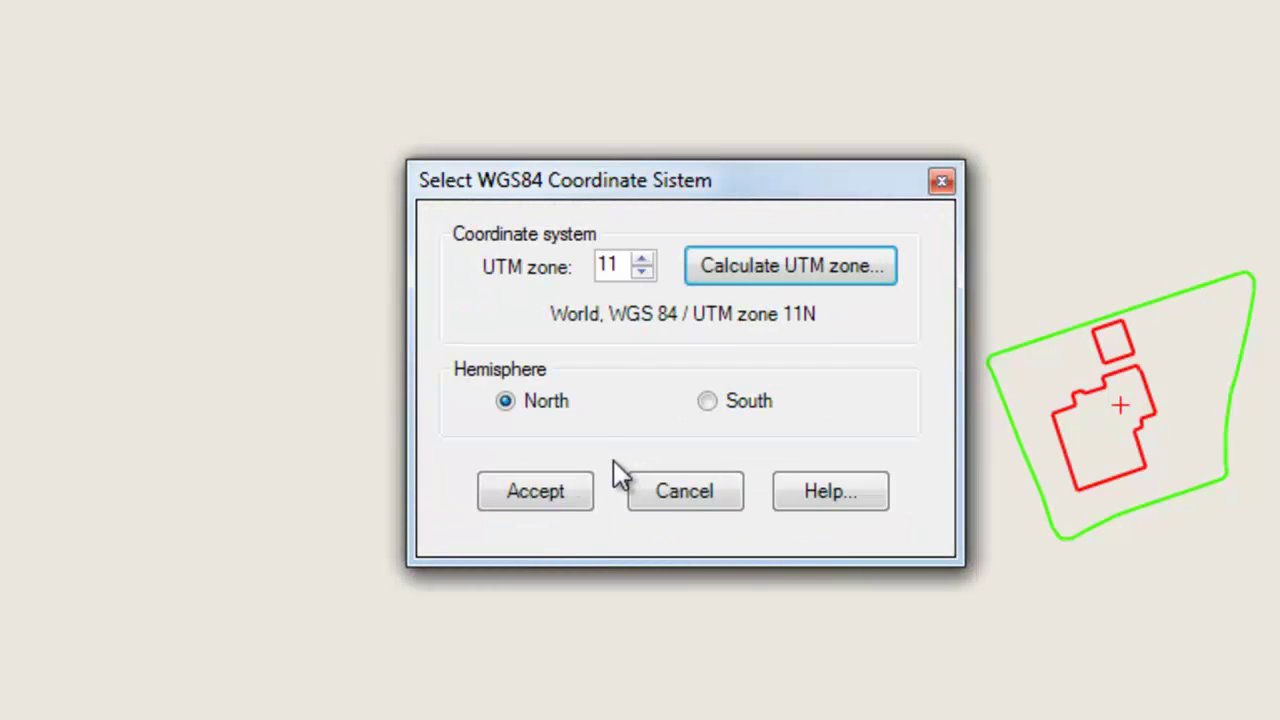
{"action": "left_click", "coordinate": [563, 488]}
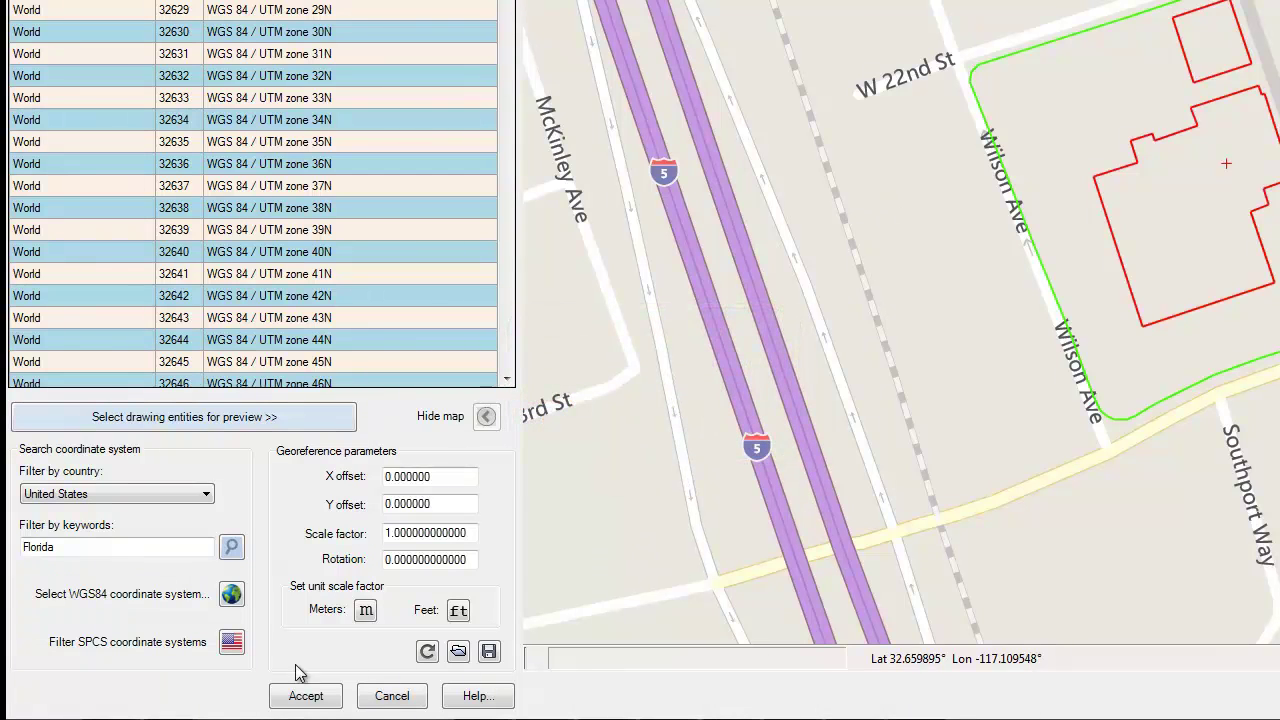
- Show only the US State Plane (NAD83) coordinate systems using the SPCS filter
{"action": "left_click", "coordinate": [233, 647]}
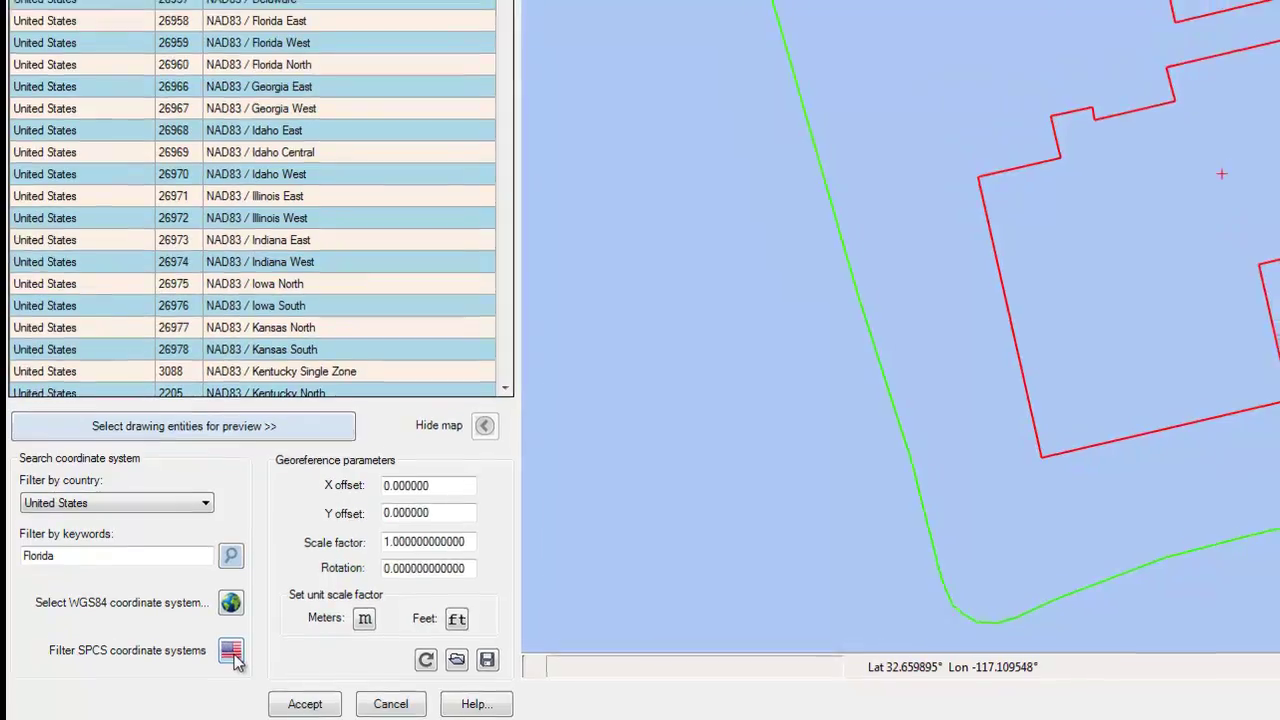